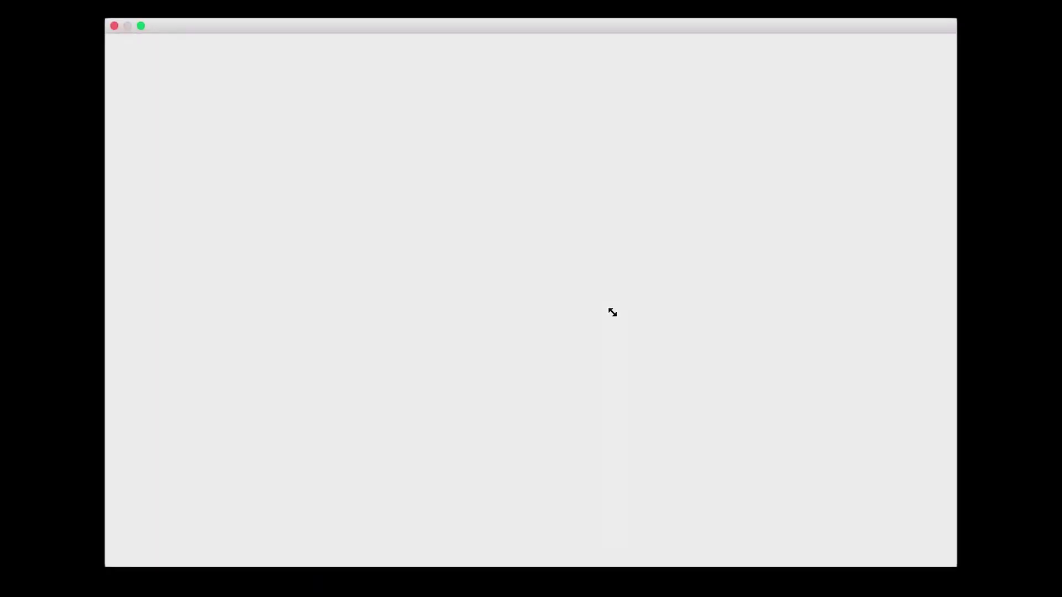
Step: Switch to QGIS 3.8 and show the tuto print layout in full screen
mouse_move(791, 580)
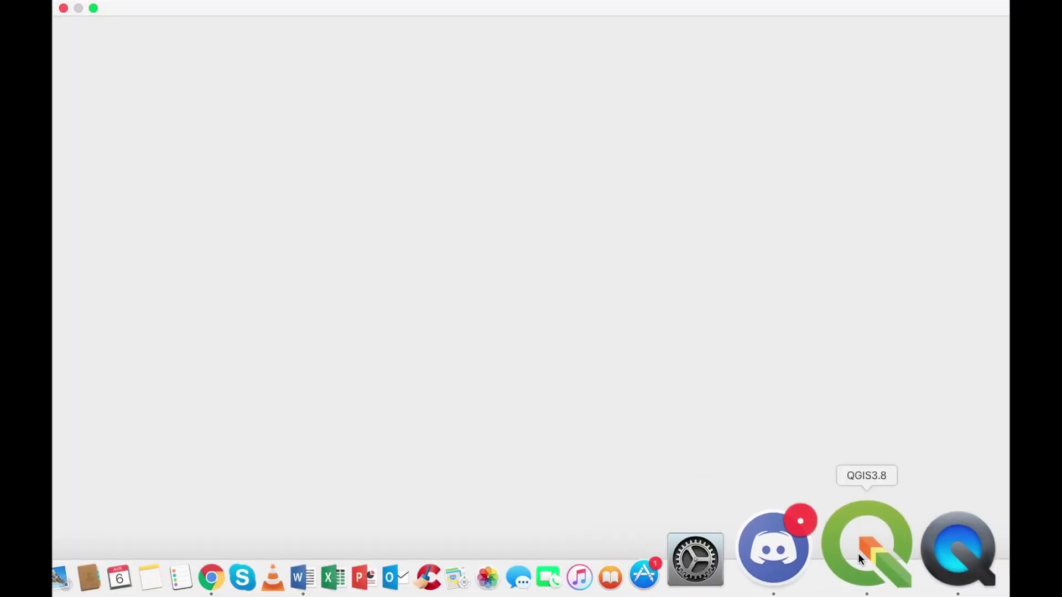
click(861, 555)
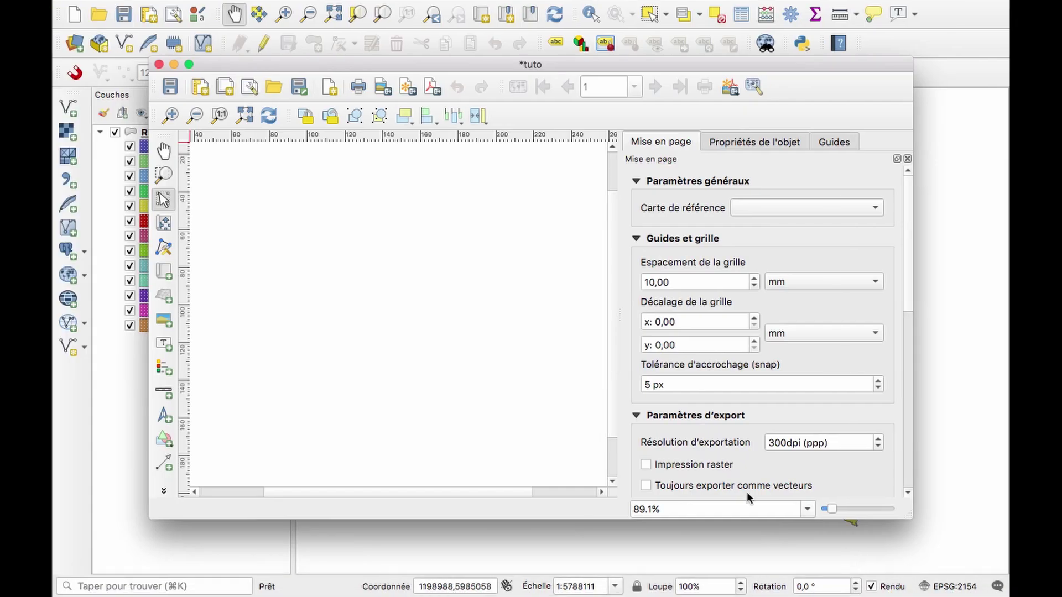
click(189, 64)
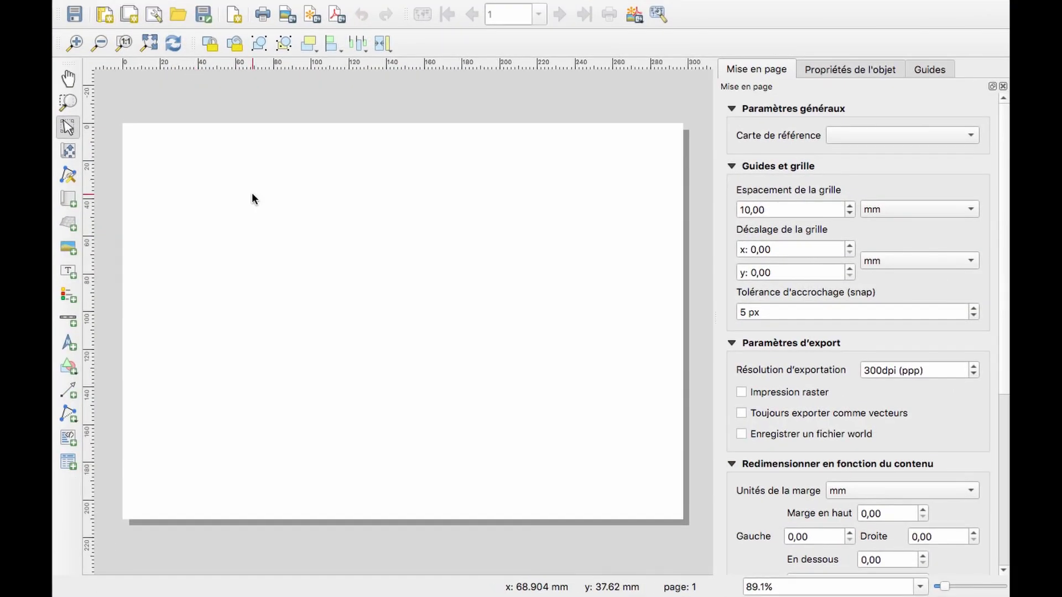
Step: Add a map of France about 265 mm wide and 178 mm high, leaving a margin around it on the page
click(69, 198)
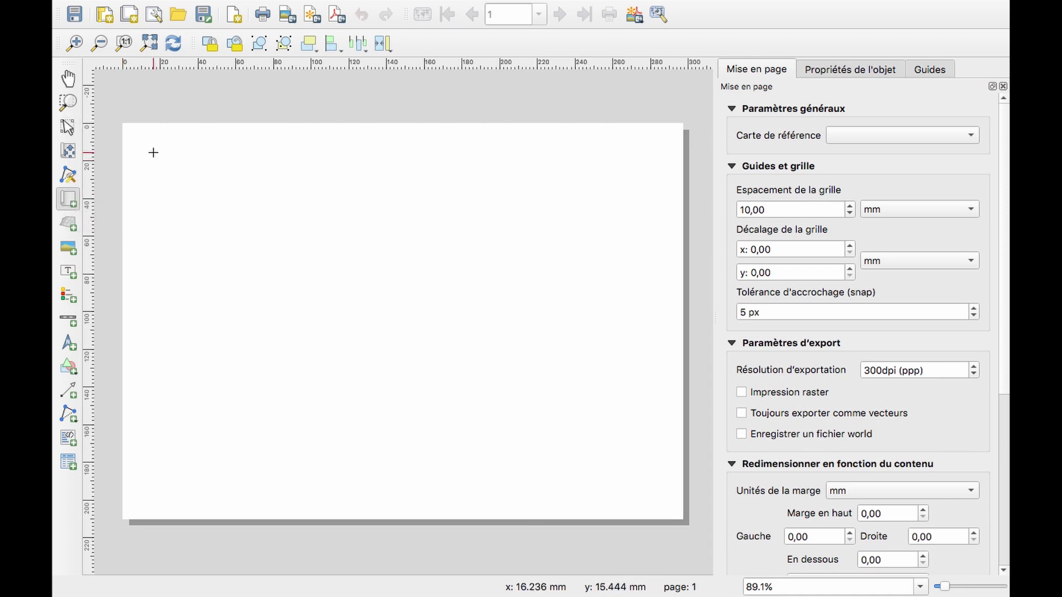
drag(153, 152, 651, 486)
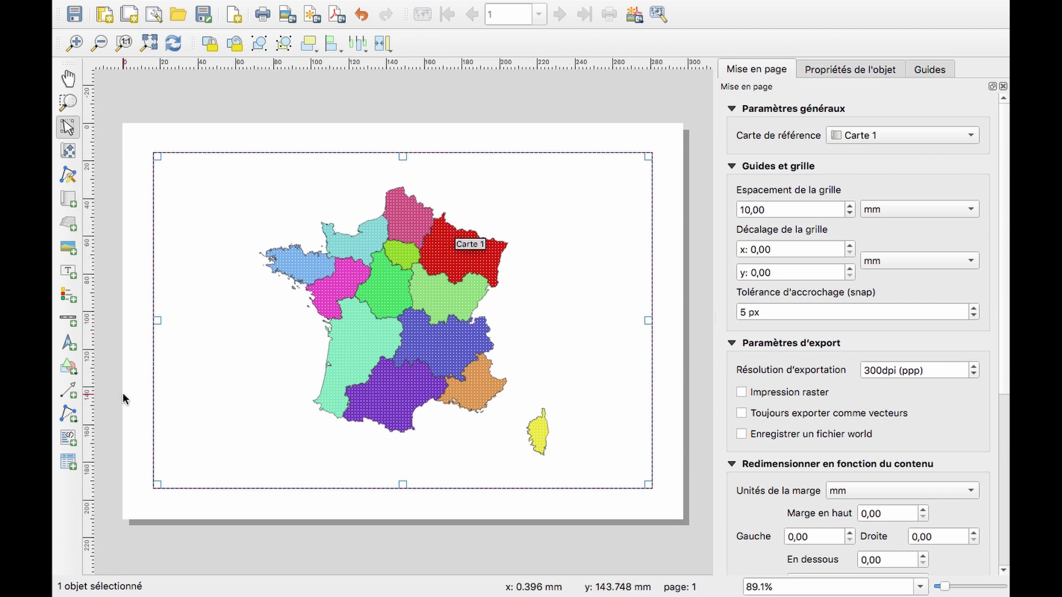
Step: Start a new legend southwest of France on the map and set its width to 100.528 mm
click(73, 298)
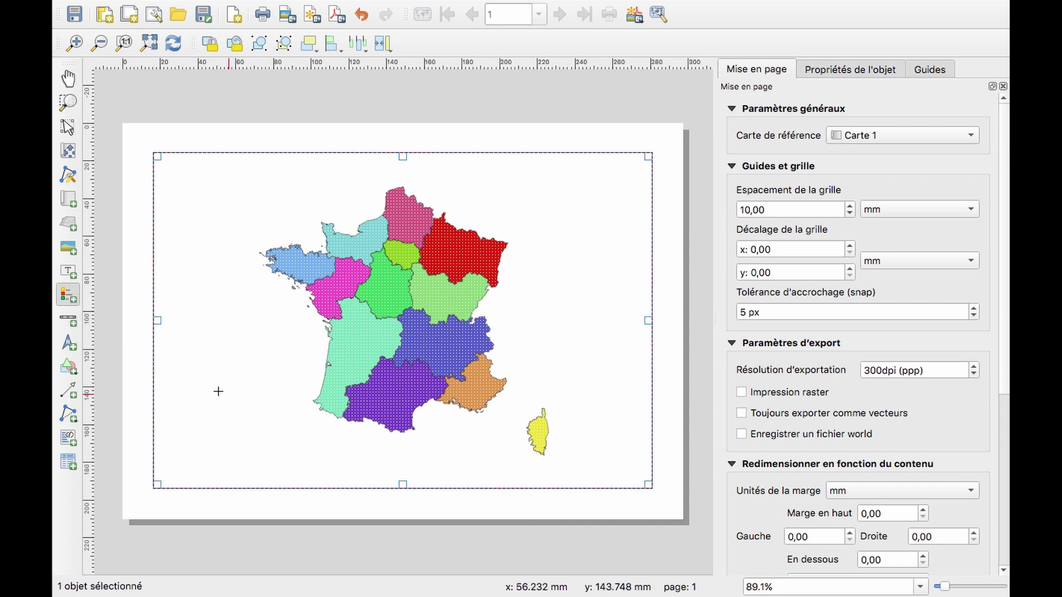
click(204, 362)
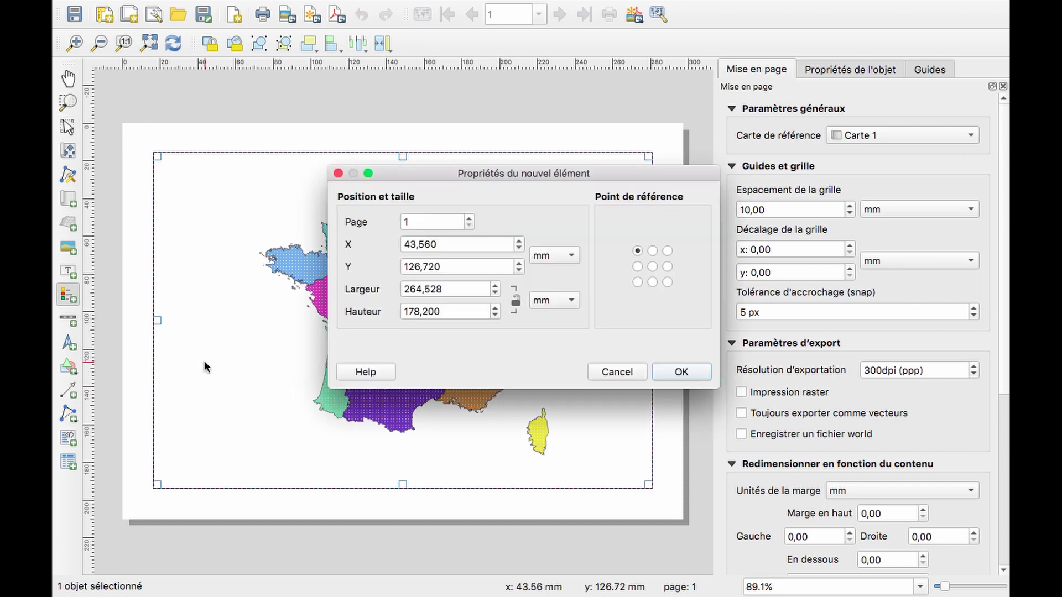
click(421, 290)
key(BackSpace)
key(BackSpace)
key(BackSpace)
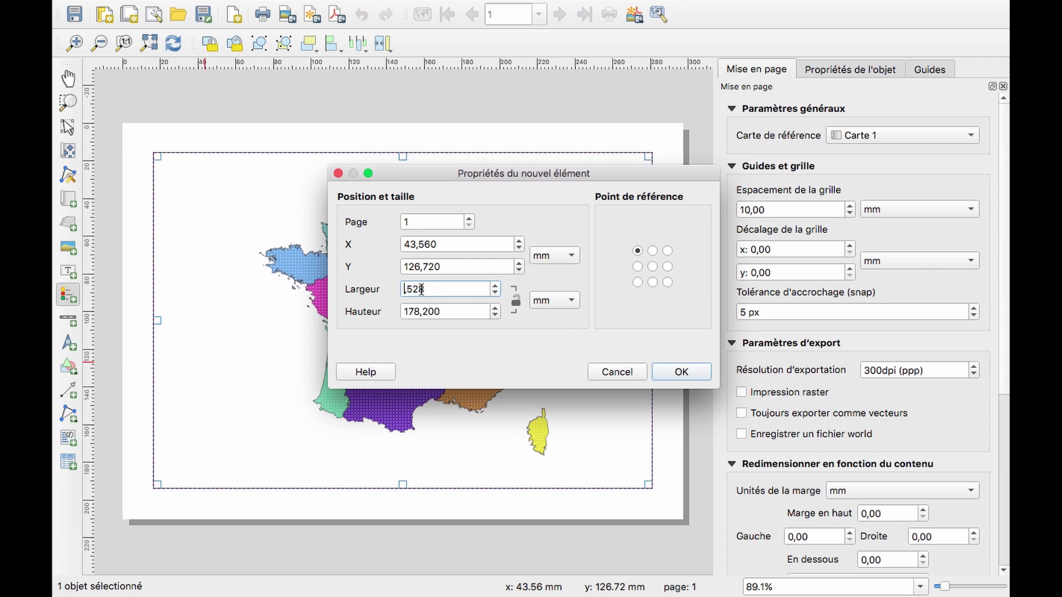
text(&àà)
key(BackSpace)
key(BackSpace)
key(BackSpace)
text(100)
Step: Set the new legend's height to 100.200 mm and insert it into the layout
click(421, 311)
key(BackSpace)
key(BackSpace)
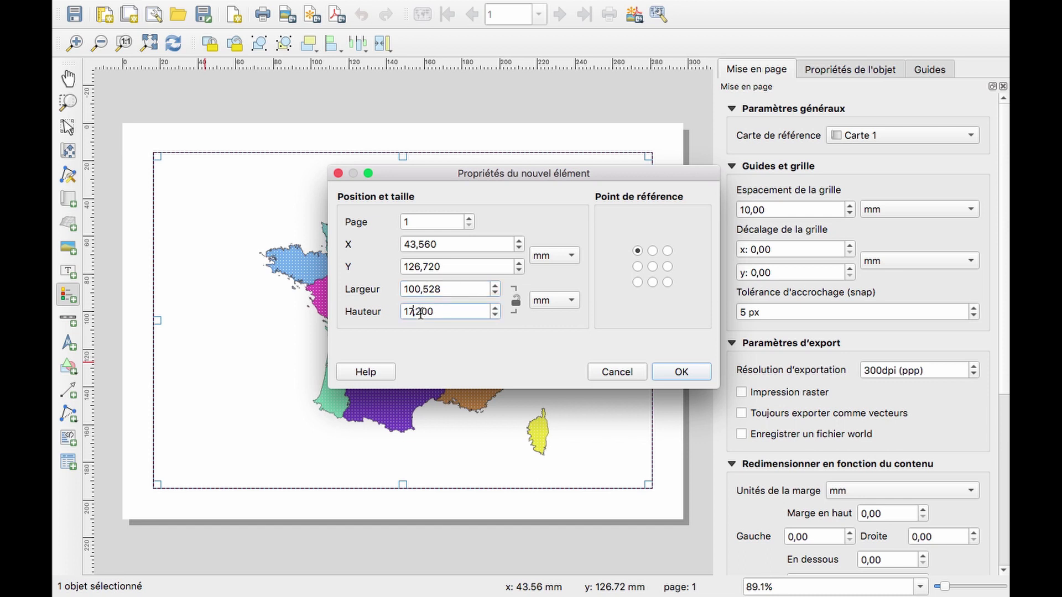
text(00)
click(680, 373)
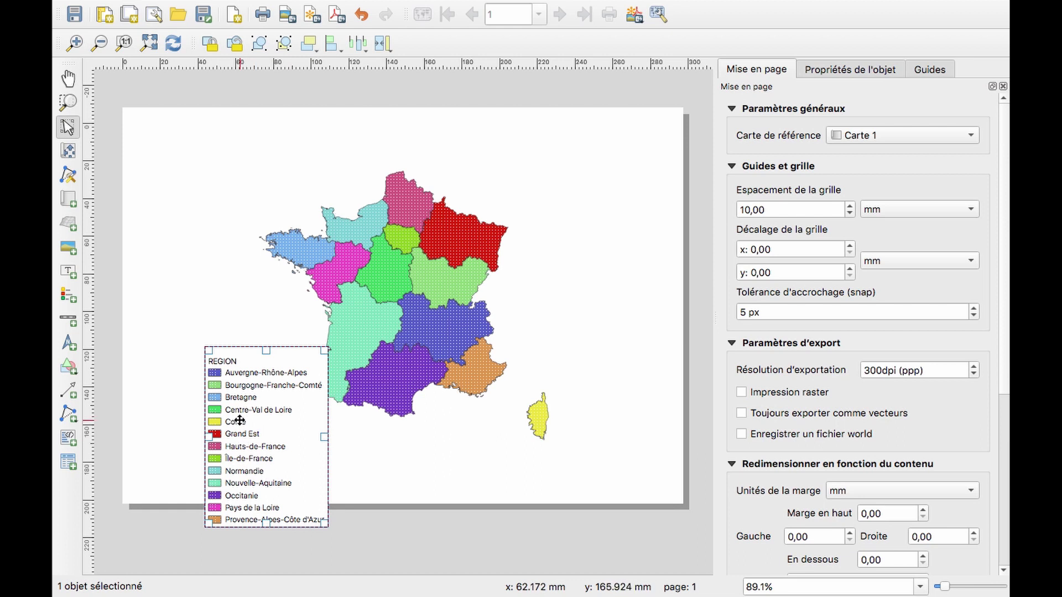
Step: Move the region legend to the lower-left part of the page so it clears the map of France
drag(242, 412, 185, 348)
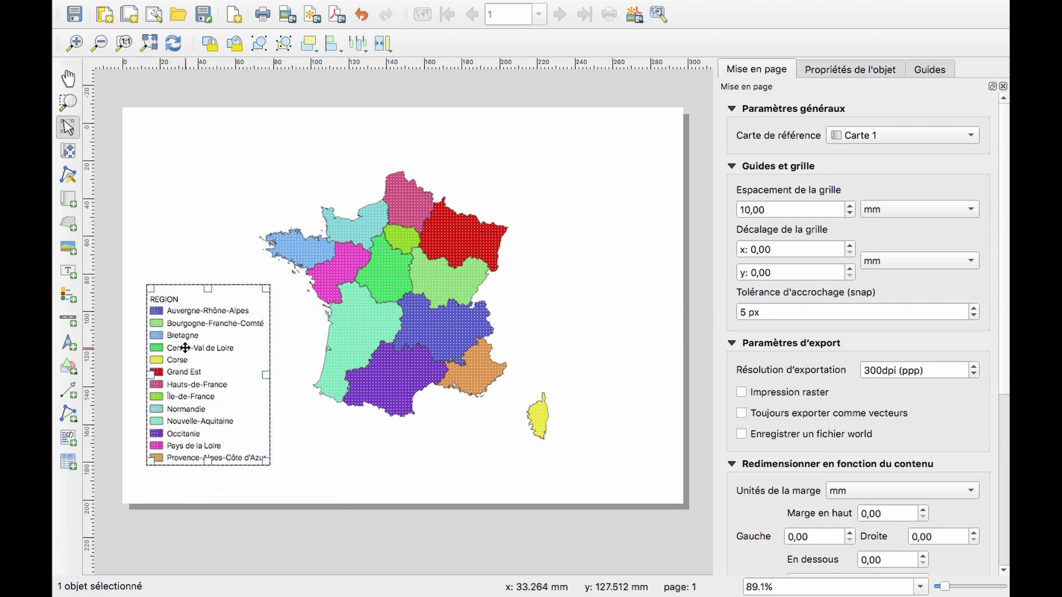
click(279, 450)
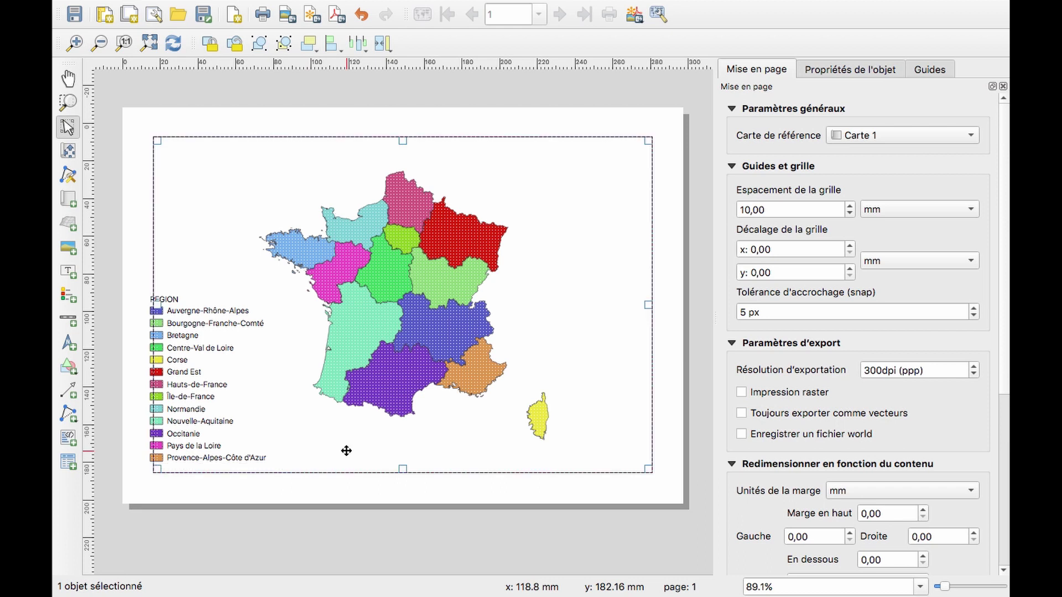
click(205, 376)
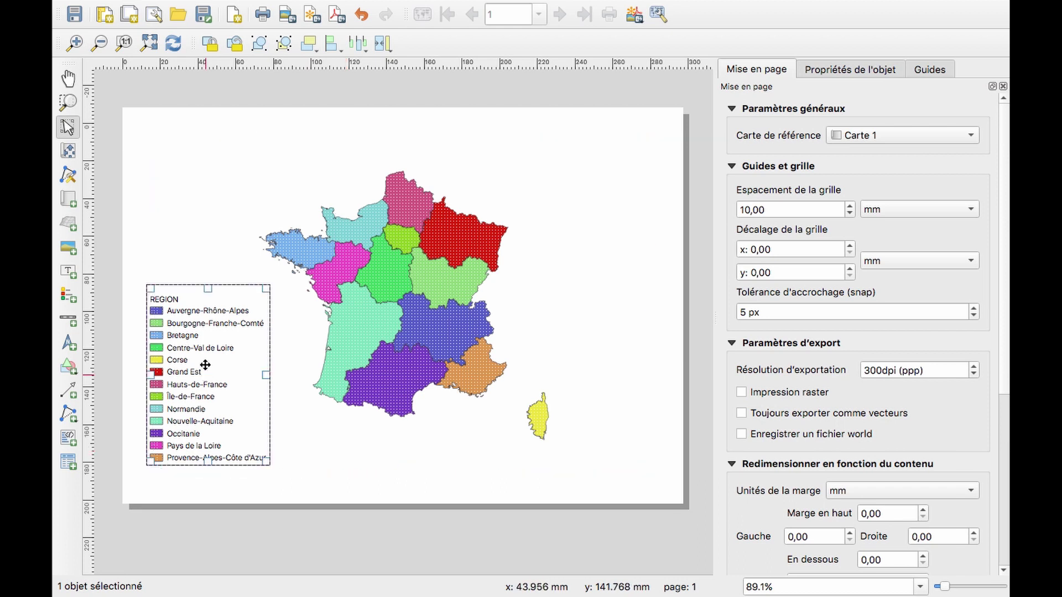
click(215, 224)
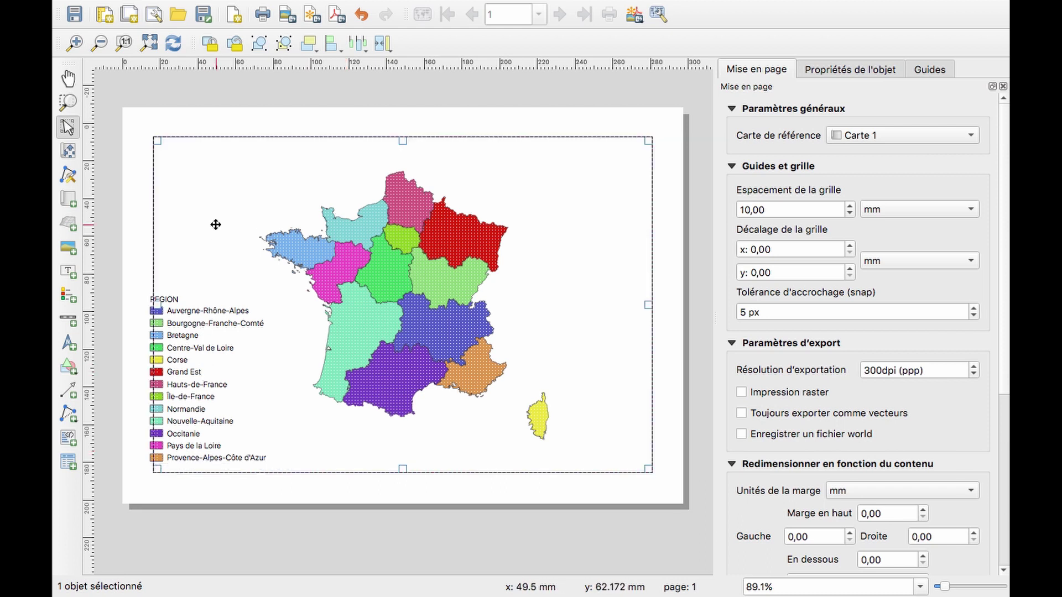
Step: Insert a scale bar at X 100.104 mm and Y 100.044 mm, keeping the proposed width and height
click(73, 321)
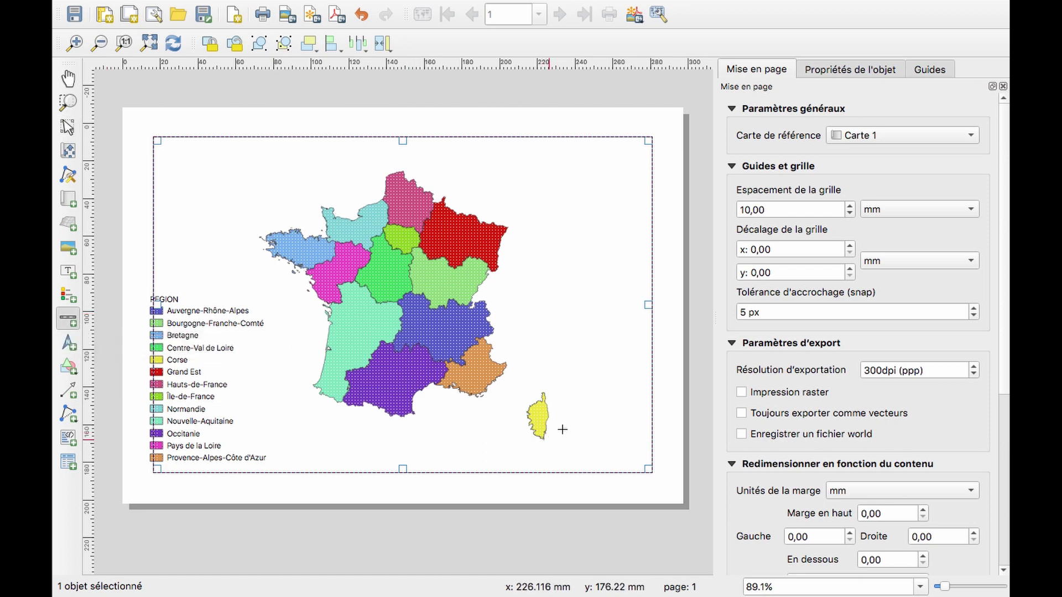
click(588, 398)
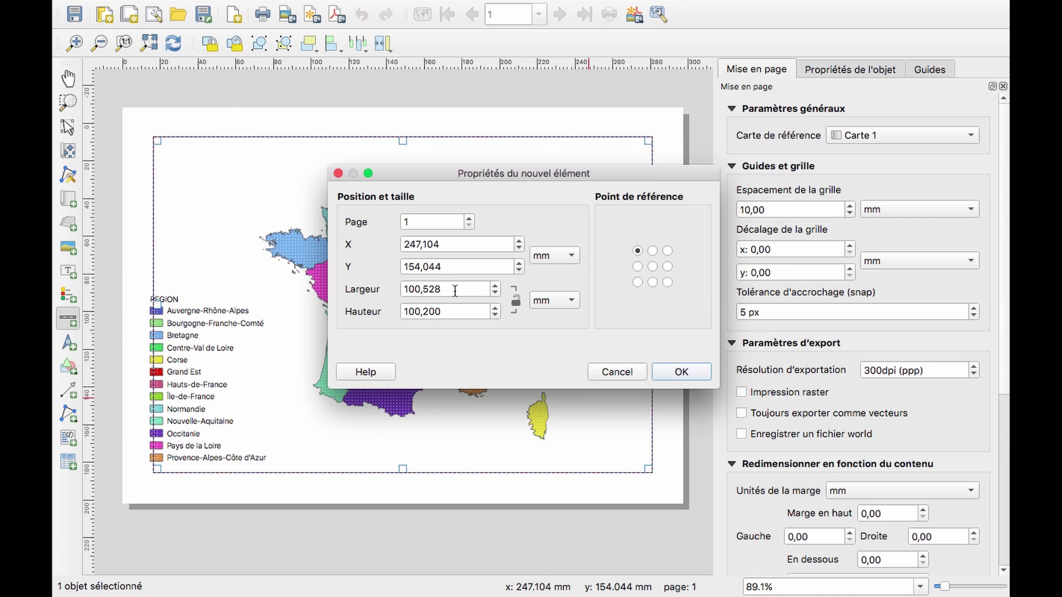
click(421, 244)
key(BackSpace)
key(BackSpace)
key(BackSpace)
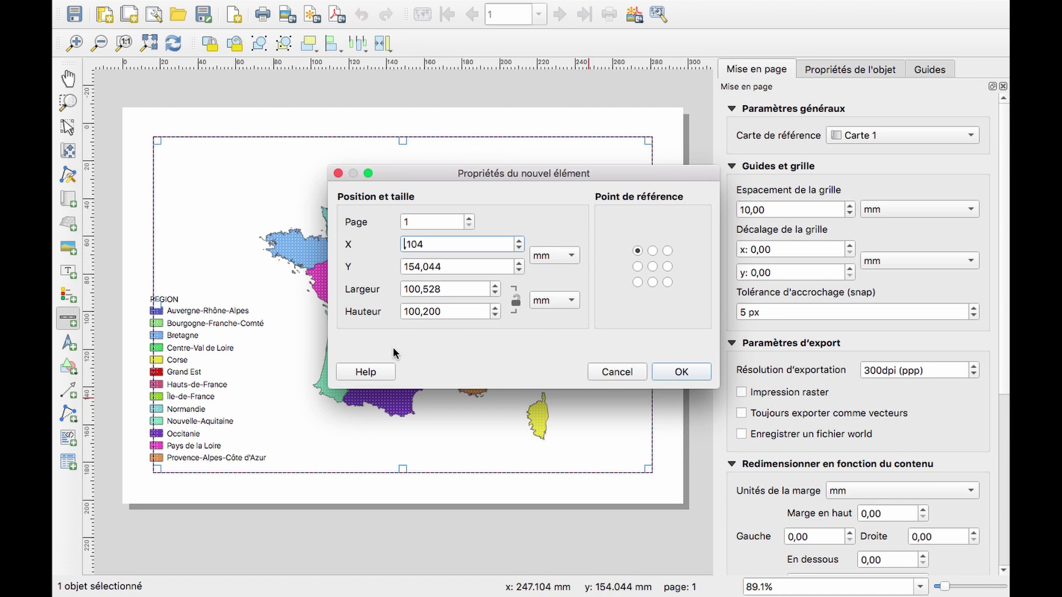
text(100)
click(420, 266)
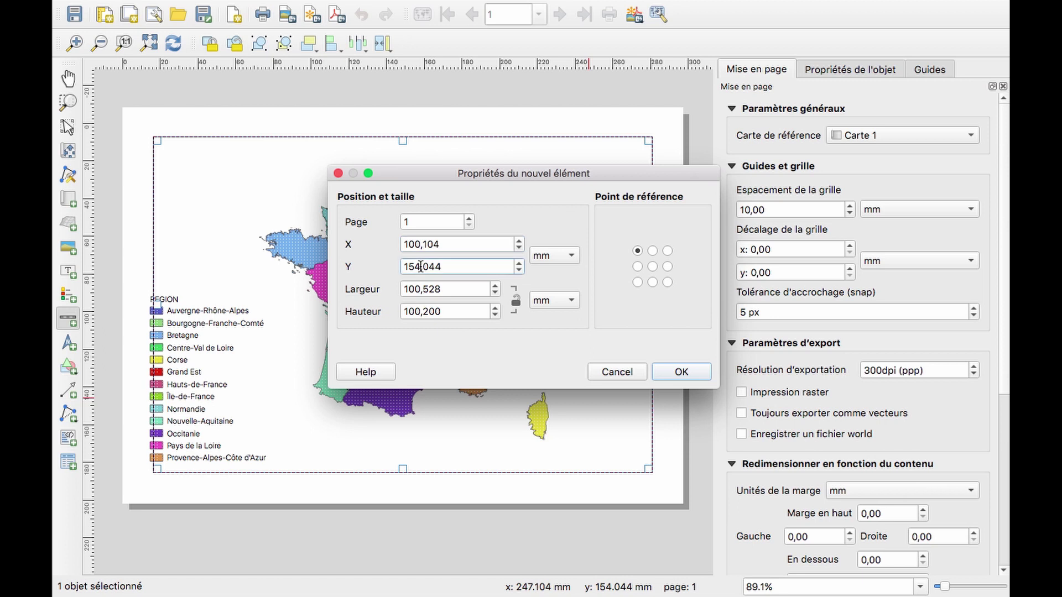
key(BackSpace)
key(BackSpace)
text(00)
click(682, 372)
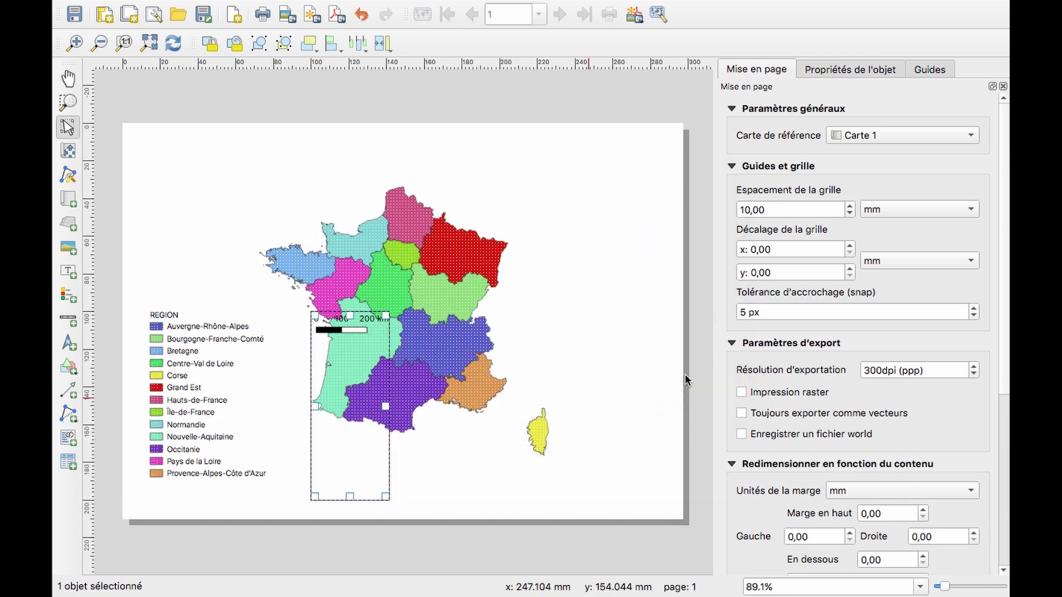
Step: Move the scale bar to the page's lower-right area and shorten its frame to fit below Corsica
drag(370, 338, 608, 319)
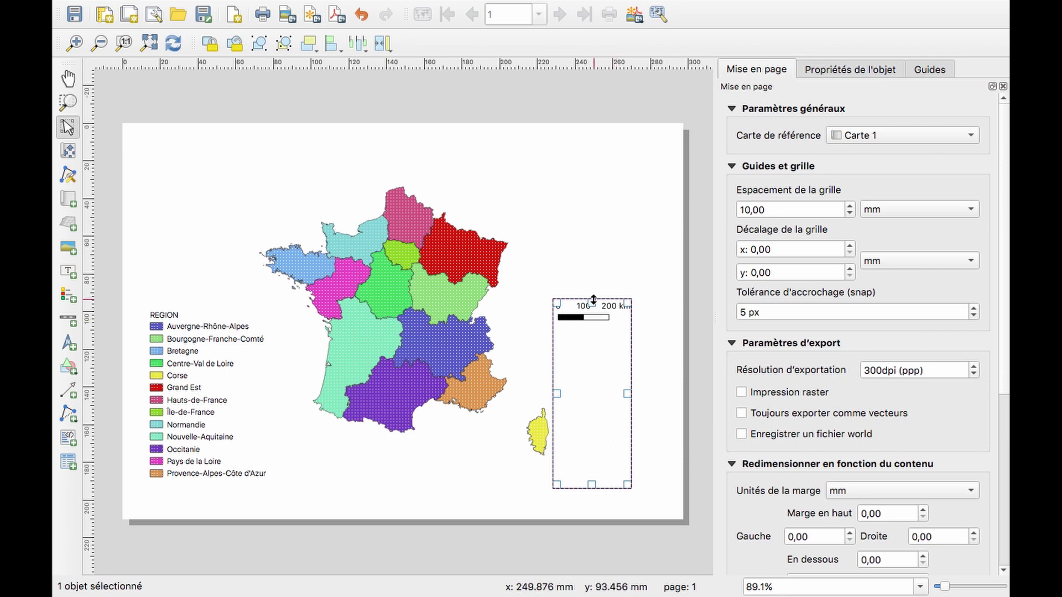
drag(593, 299, 592, 449)
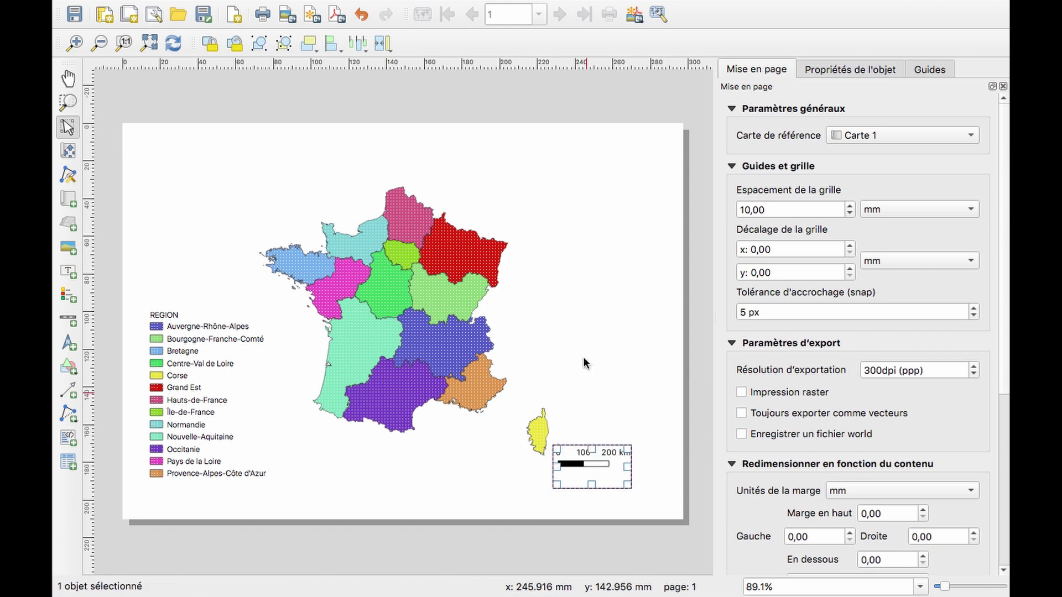
click(577, 323)
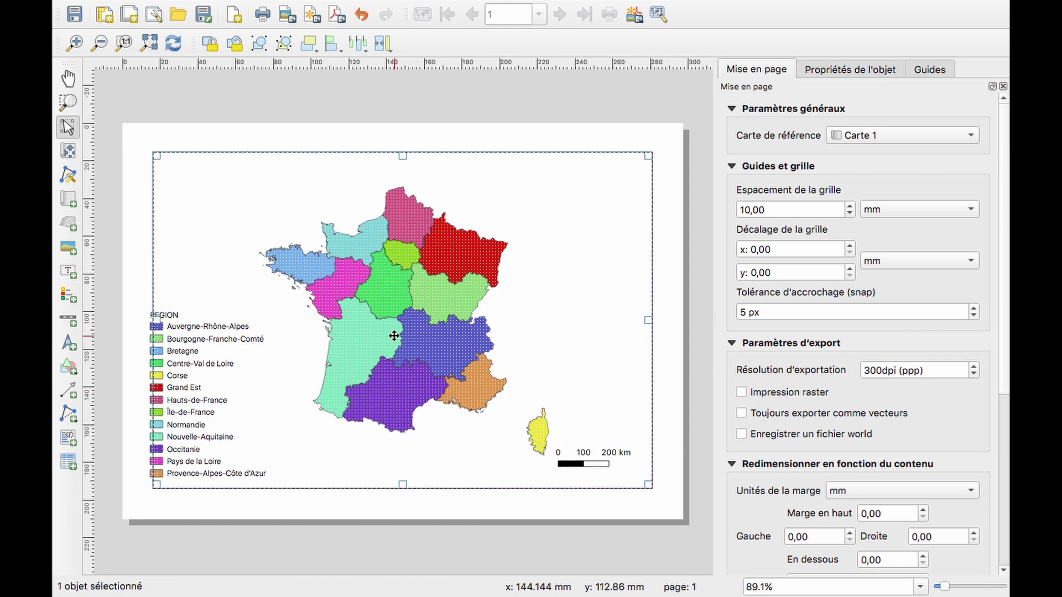
Step: Insert a north arrow with its X position set to 90.996 mm, keeping the proposed Y position and size
click(69, 344)
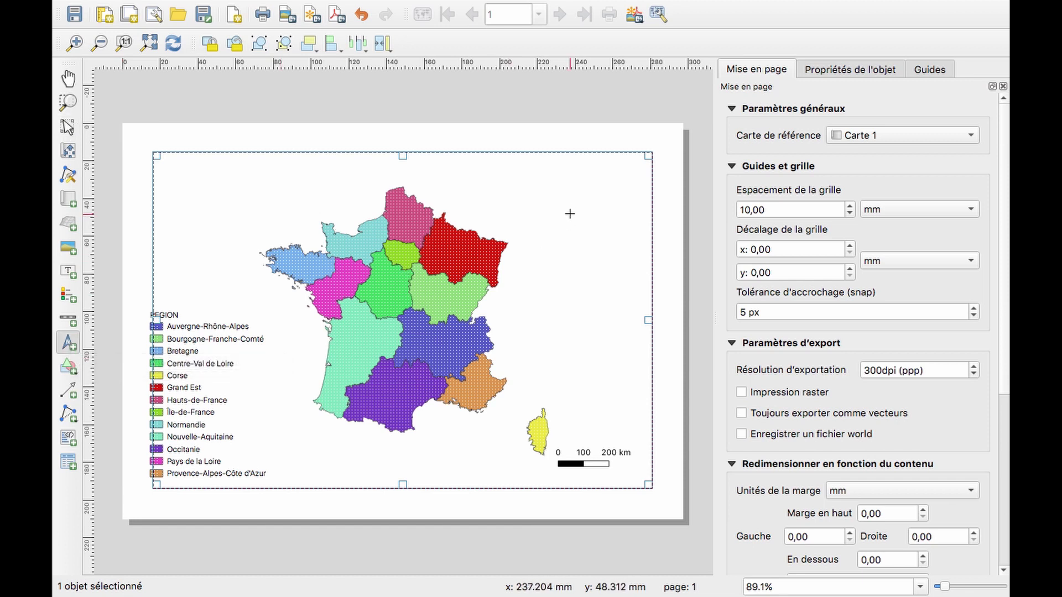
click(570, 192)
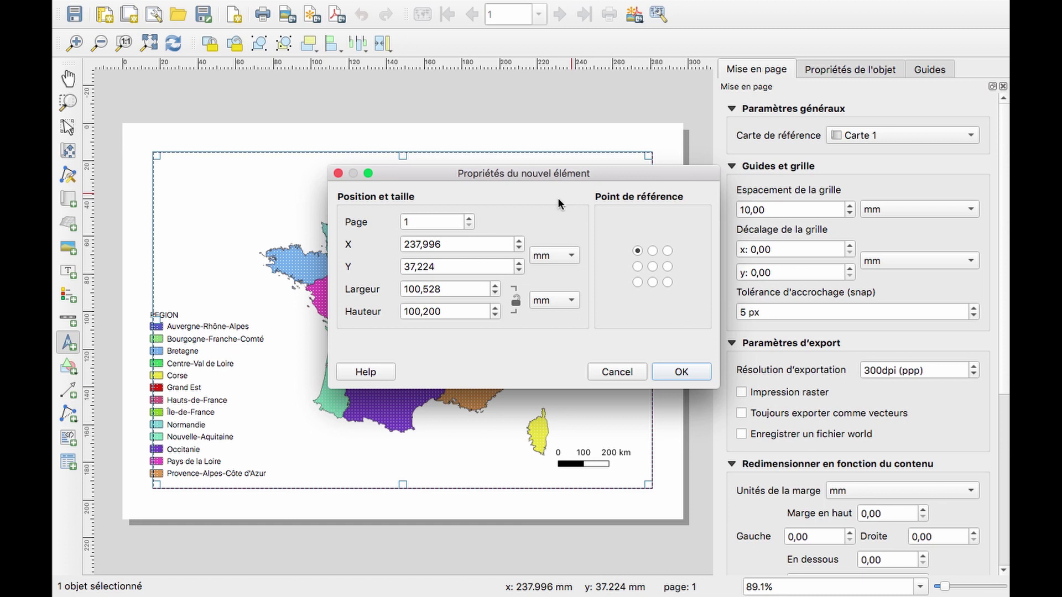
click(421, 245)
click(420, 244)
key(BackSpace)
key(BackSpace)
key(BackSpace)
key(BackSpace)
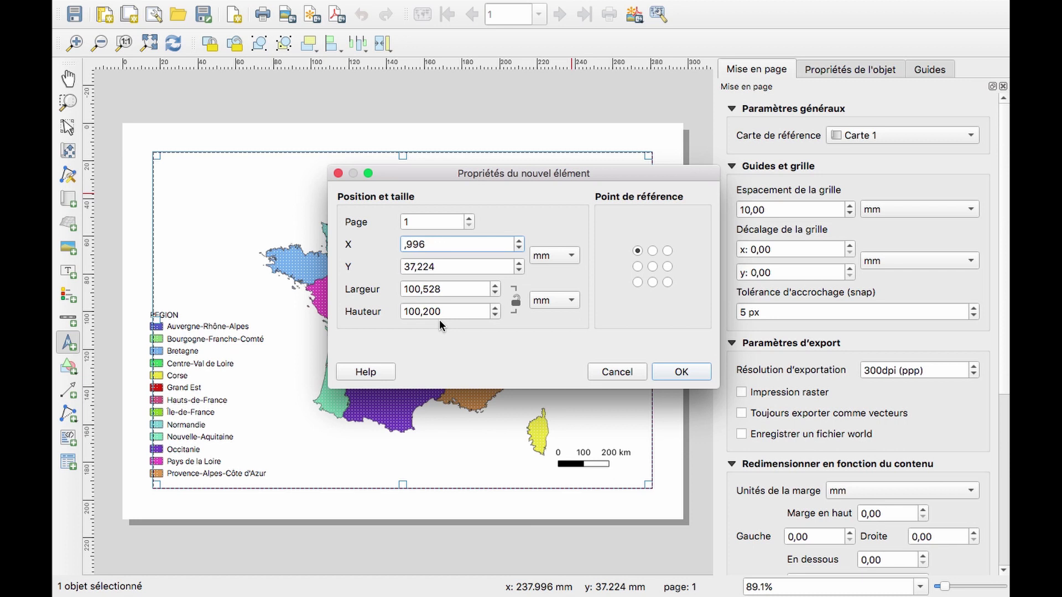
text(90,)
click(682, 374)
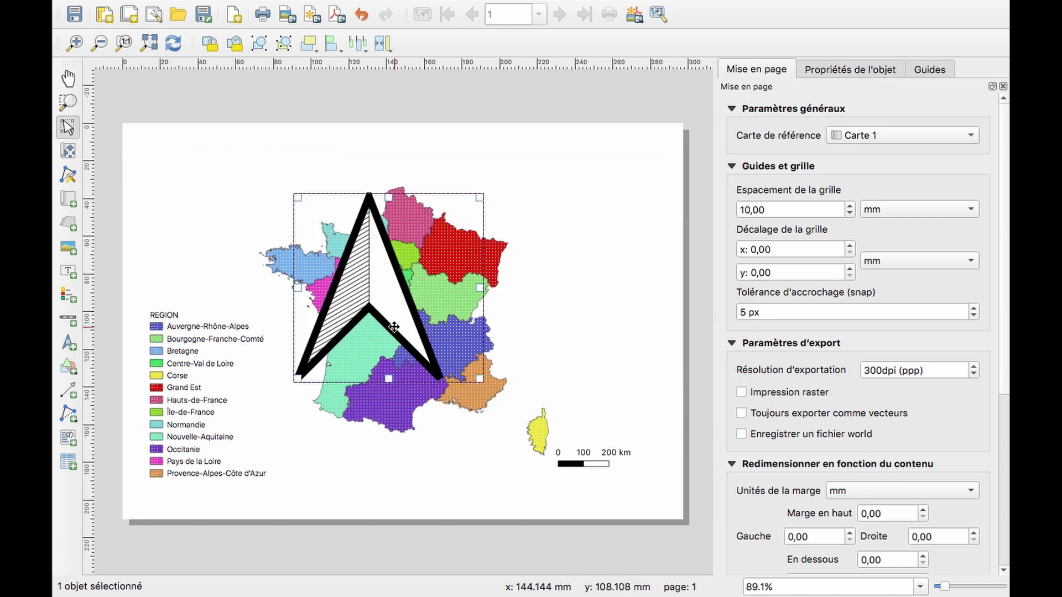
Step: Move the north arrow to the map frame's upper-right area and shrink it so it no longer overlaps France
drag(374, 278, 564, 216)
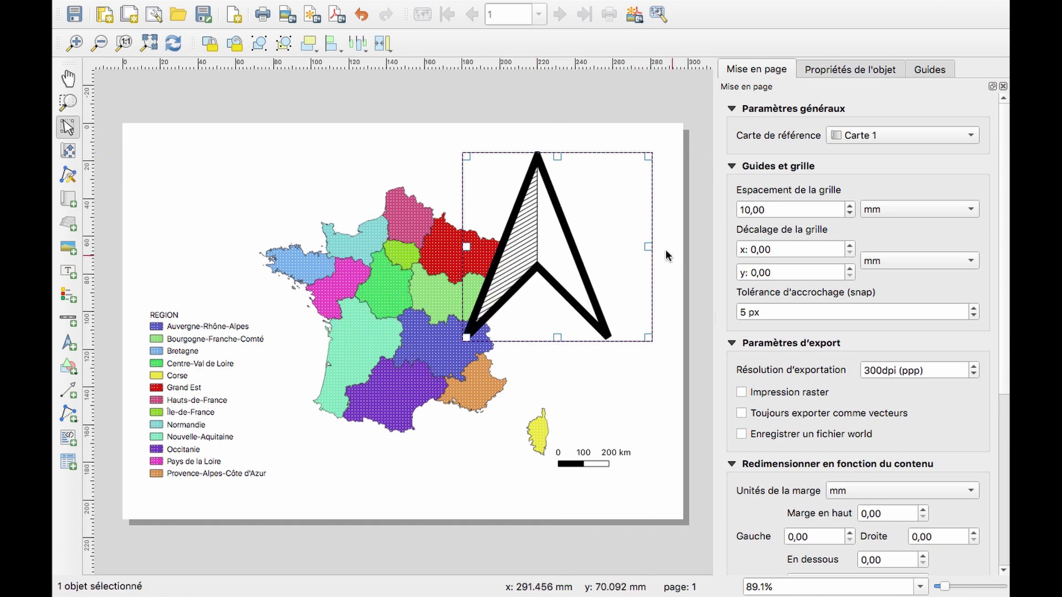
click(652, 247)
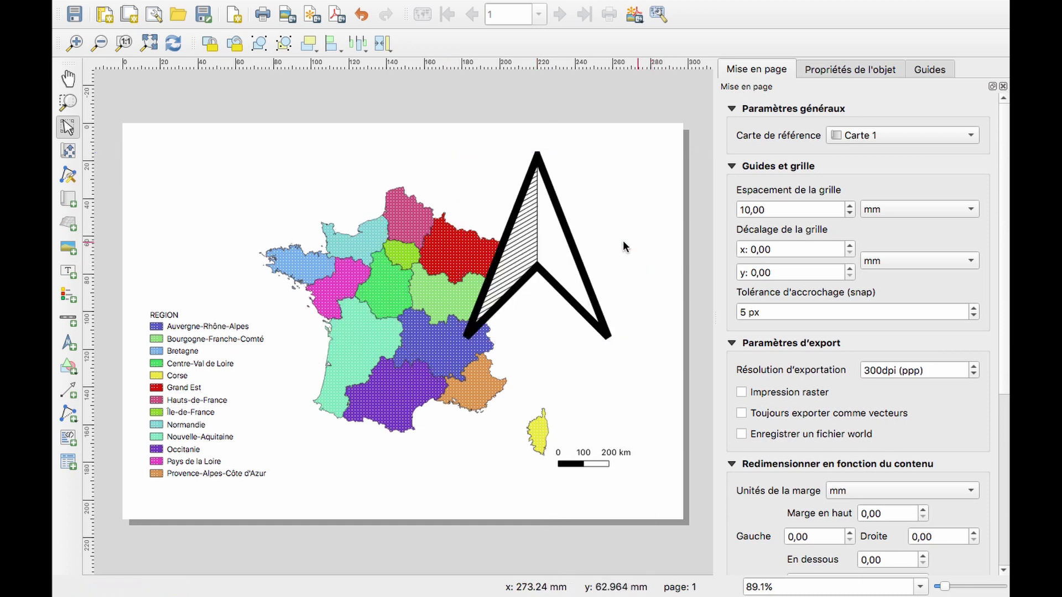
click(546, 255)
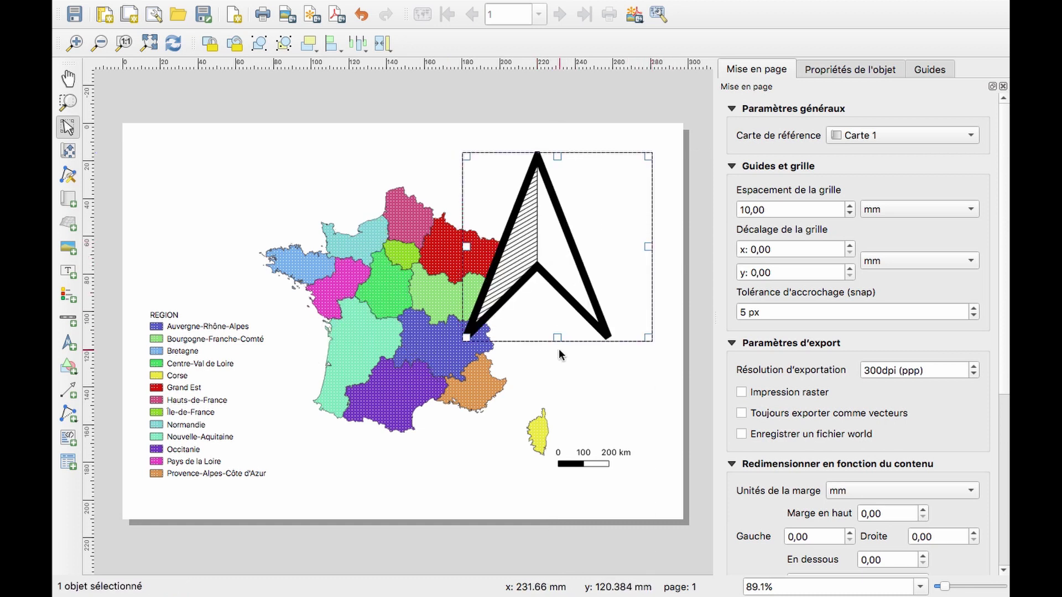
drag(559, 339, 559, 246)
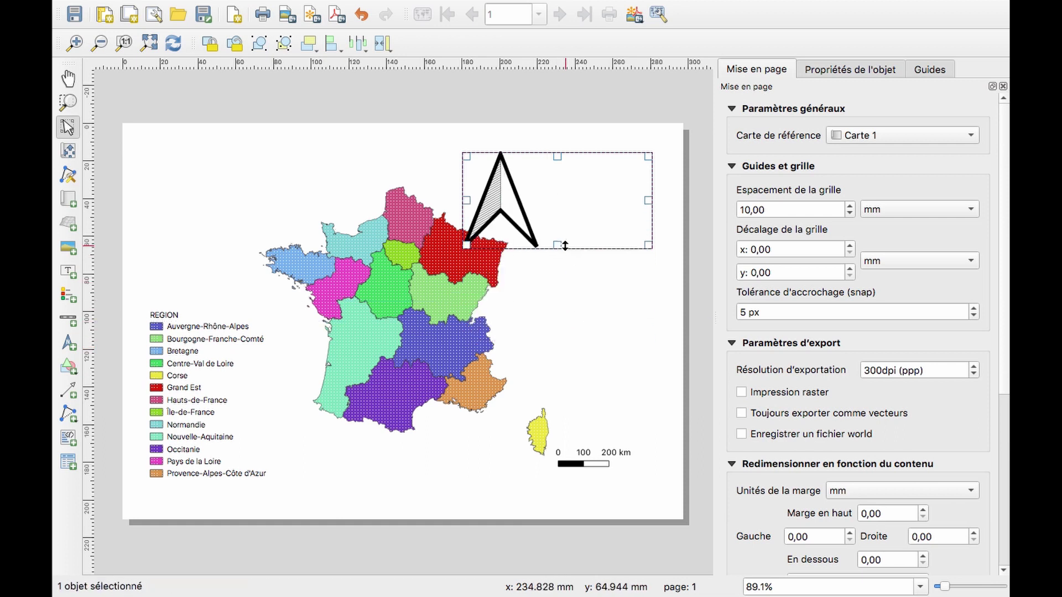
drag(466, 200, 538, 198)
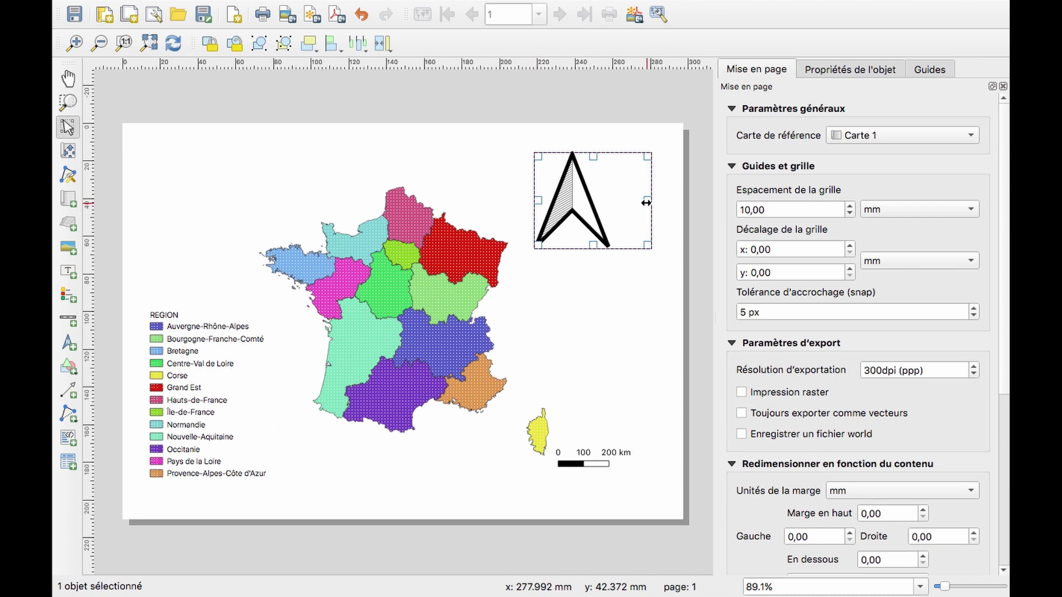
drag(648, 201, 598, 202)
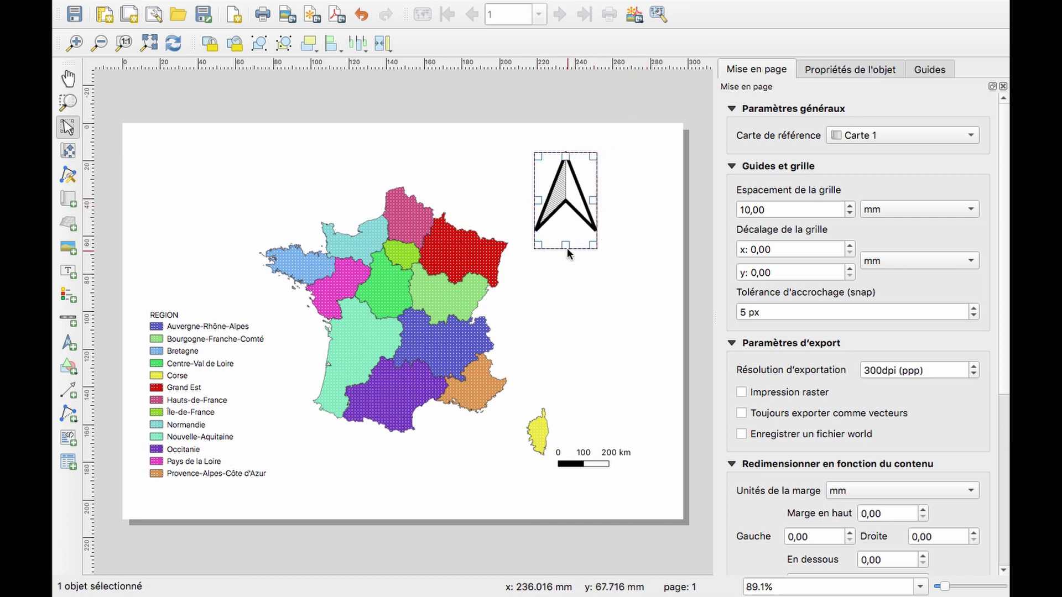
drag(566, 248, 567, 193)
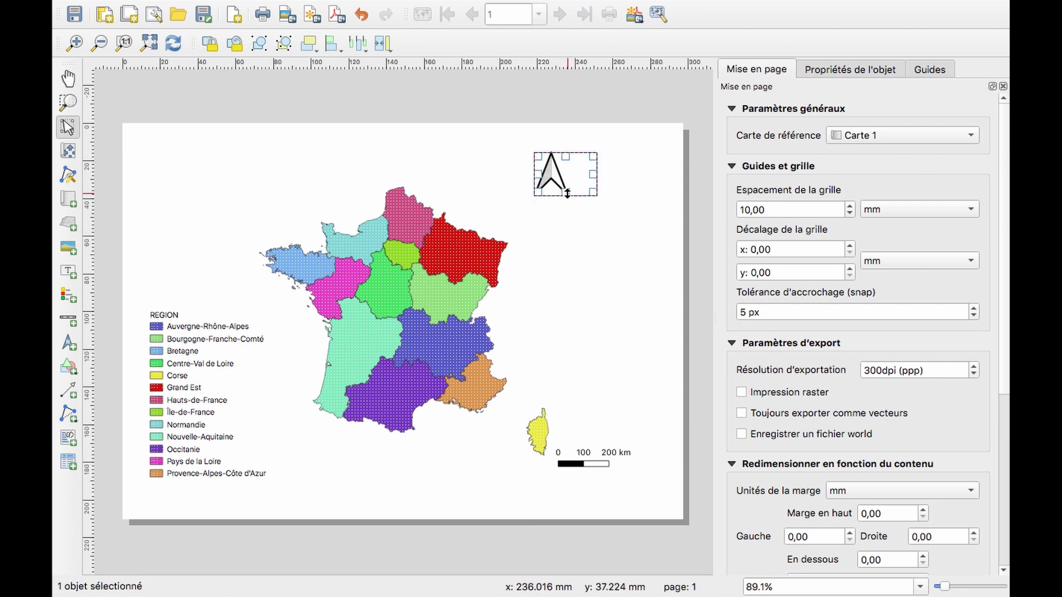
click(564, 230)
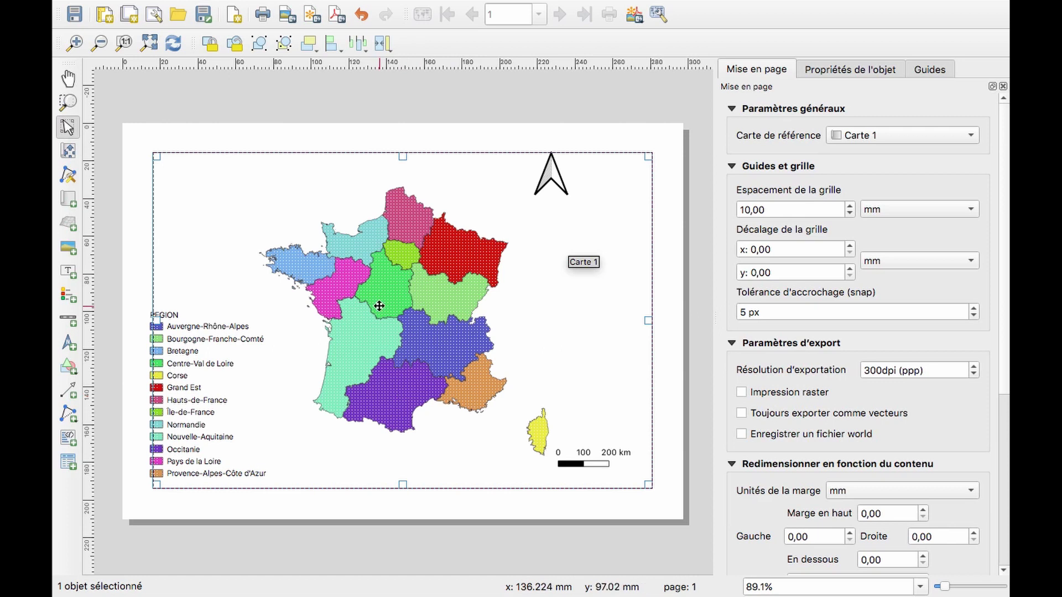
Step: Export the layout as a PNG image named REGION to the desktop (Bureau), keeping the 300 dpi resolution and proposed page size
mouse_move(168, 3)
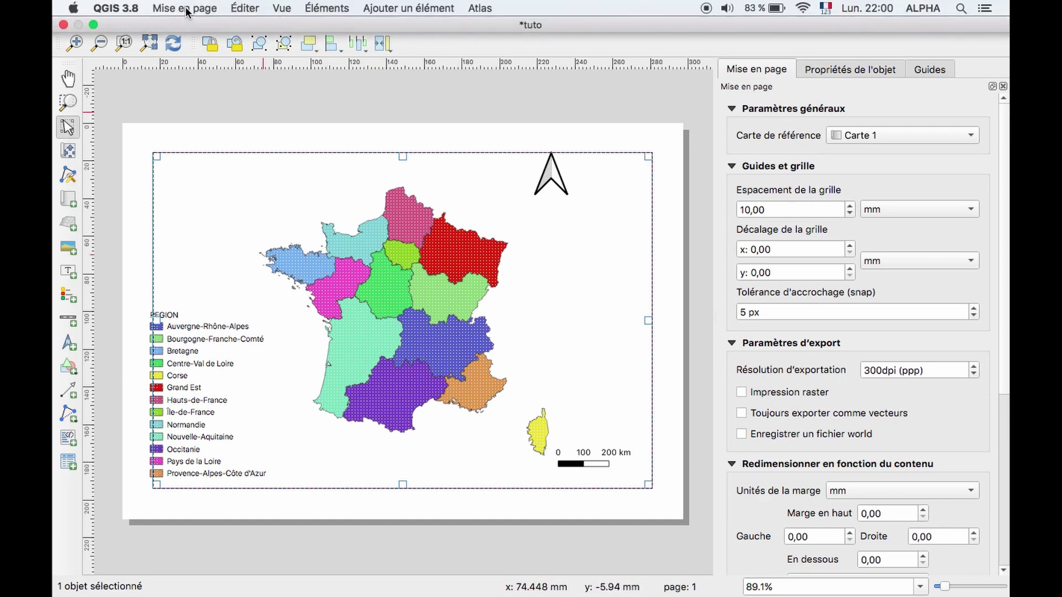
click(187, 9)
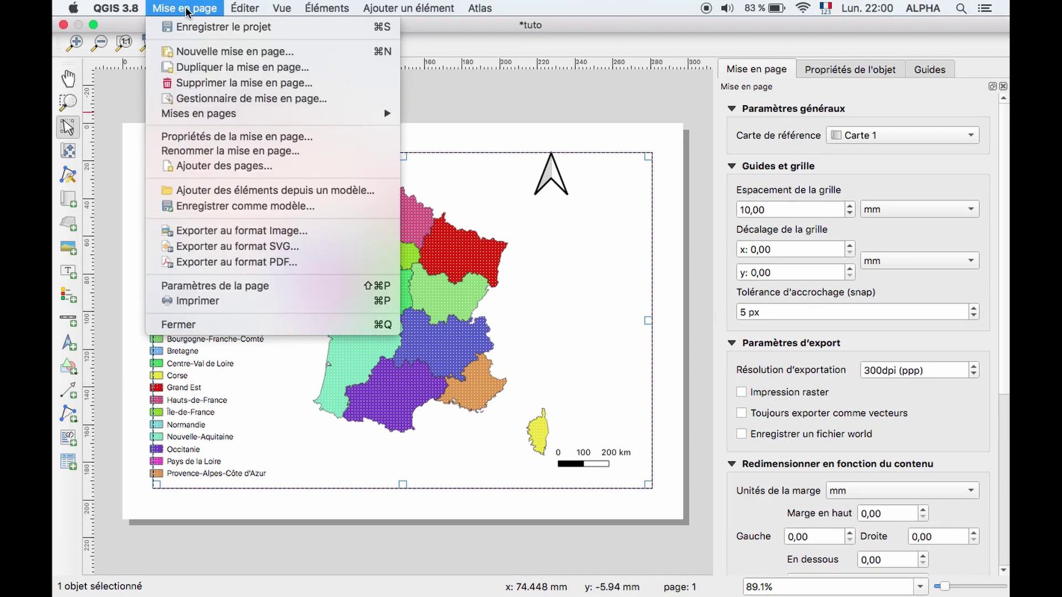
click(249, 233)
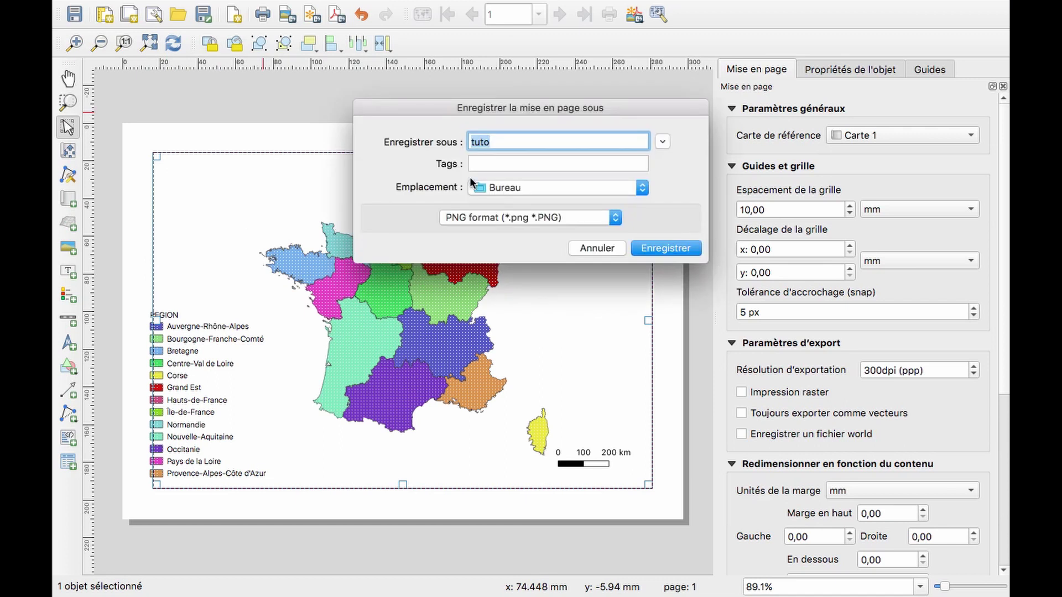
click(497, 143)
key(BackSpace)
key(BackSpace)
key(BackSpace)
key(BackSpace)
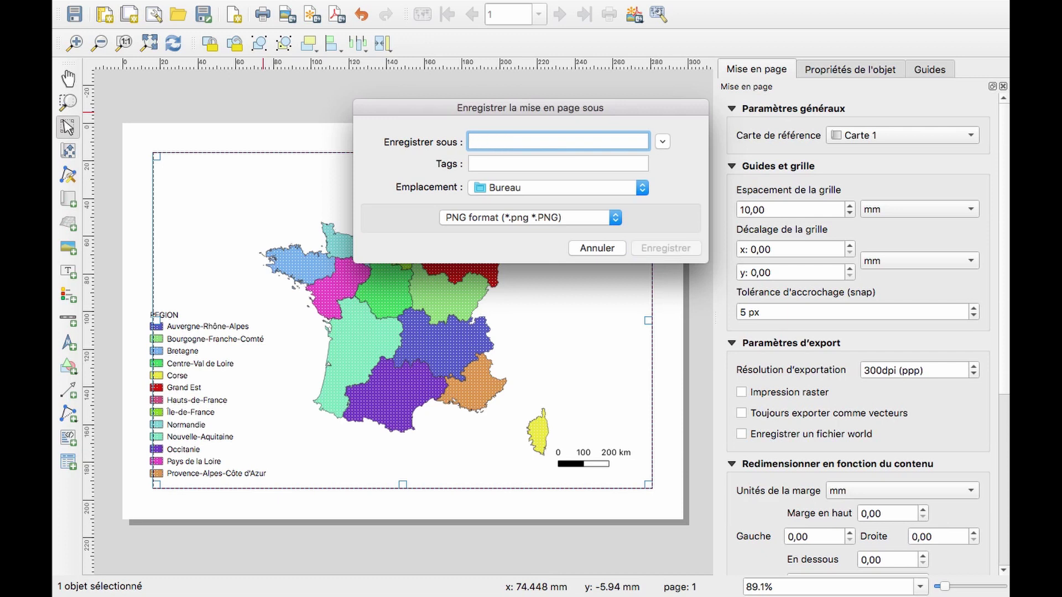
text(RE)
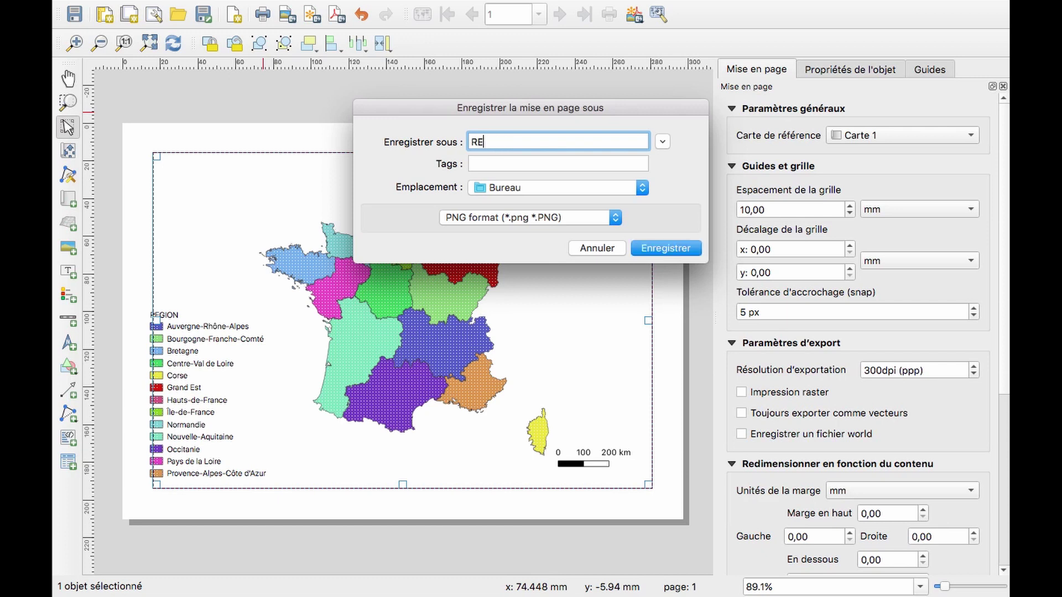
text(GION)
click(668, 251)
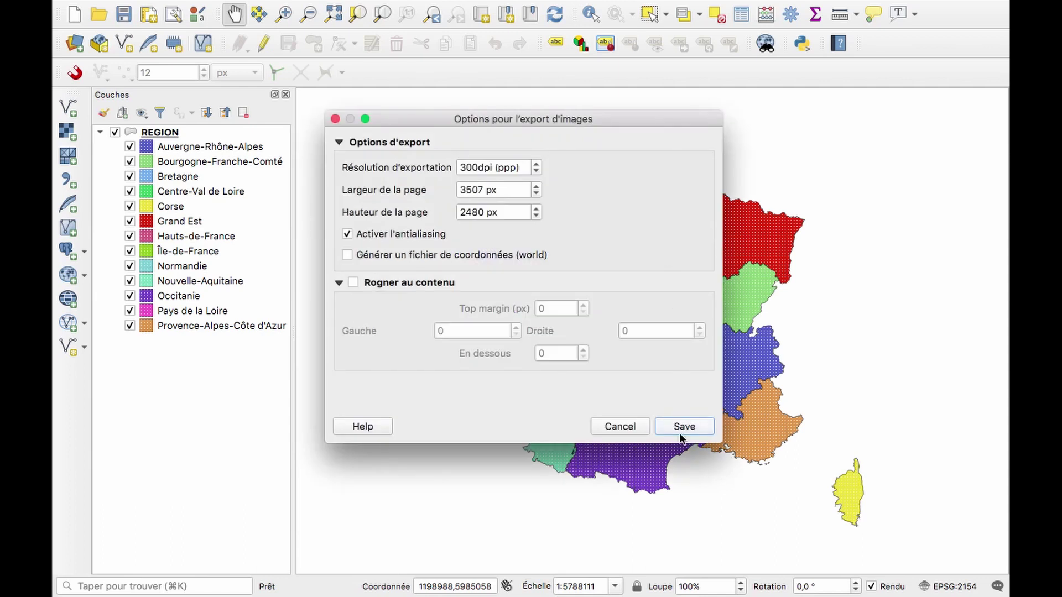
click(678, 425)
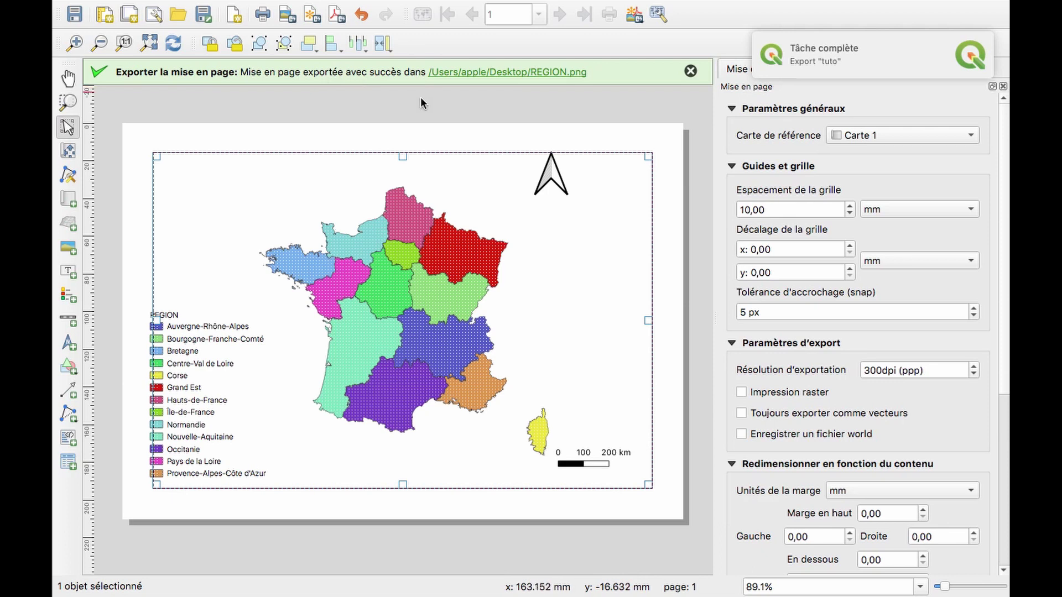
Step: Switch to Finder and close the browser and Finder windows covering the desktop
mouse_move(119, 589)
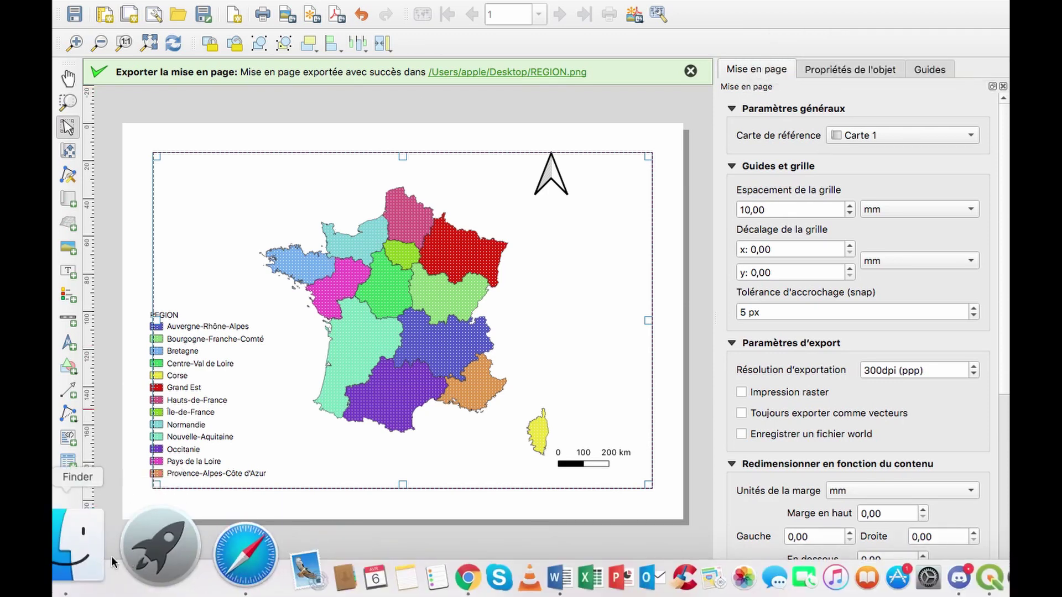
click(95, 561)
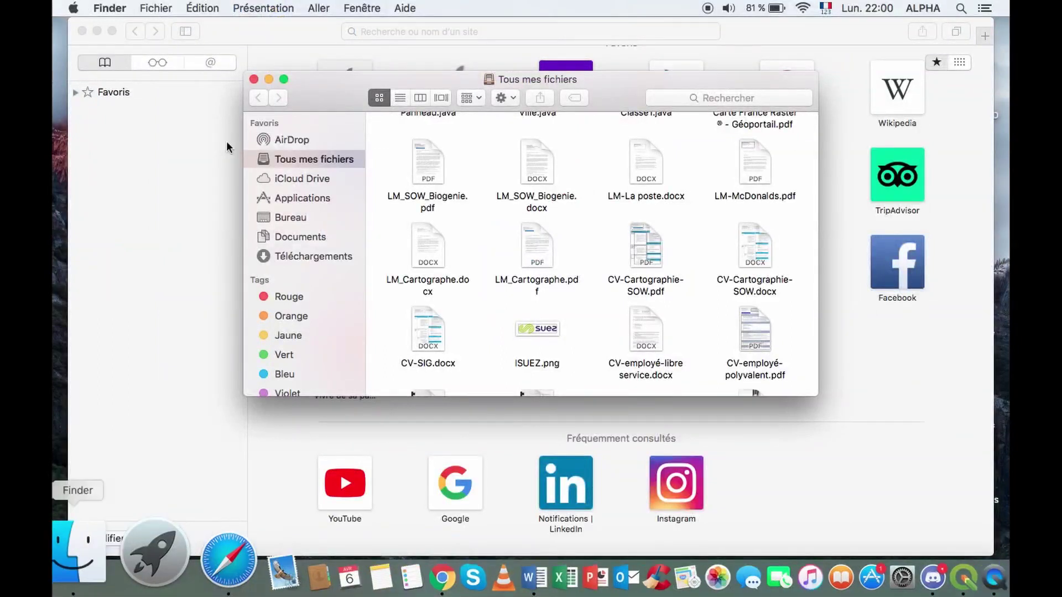
click(83, 31)
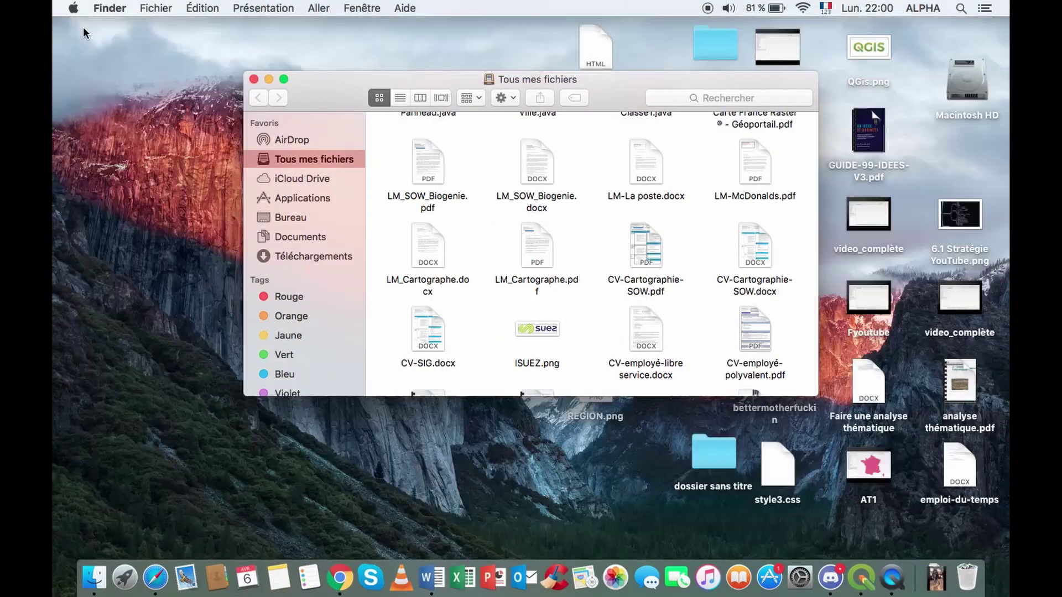
click(253, 80)
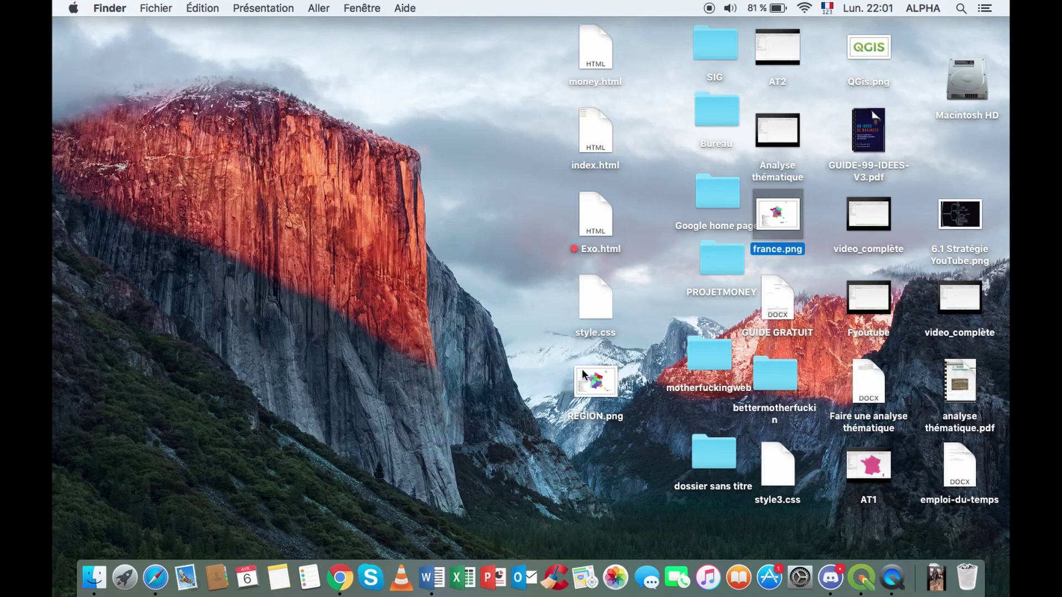
Step: Open the exported REGION.png from the desktop to check the map image
click(601, 390)
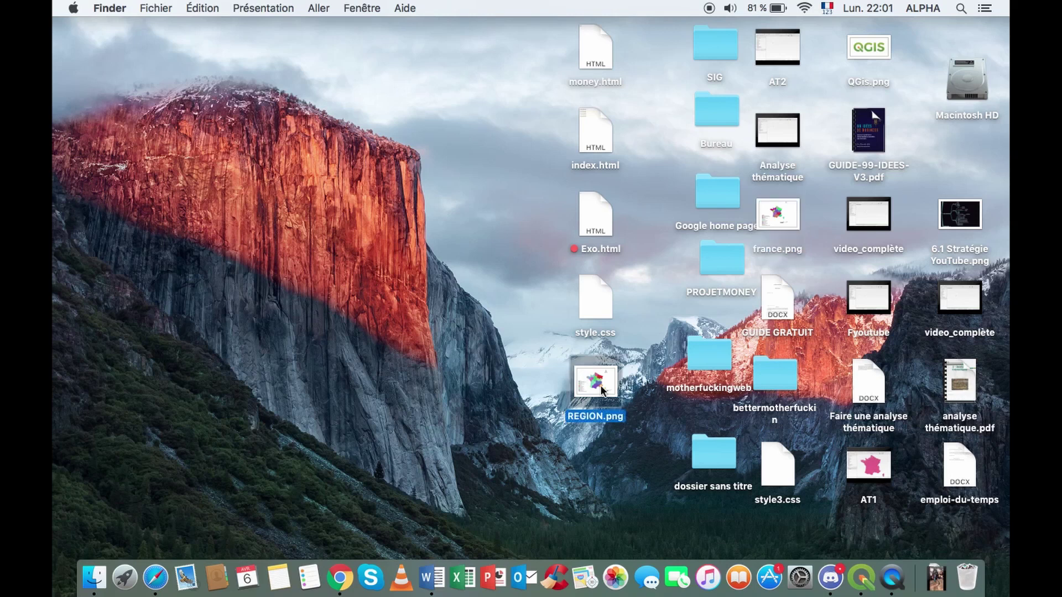
right_click(602, 391)
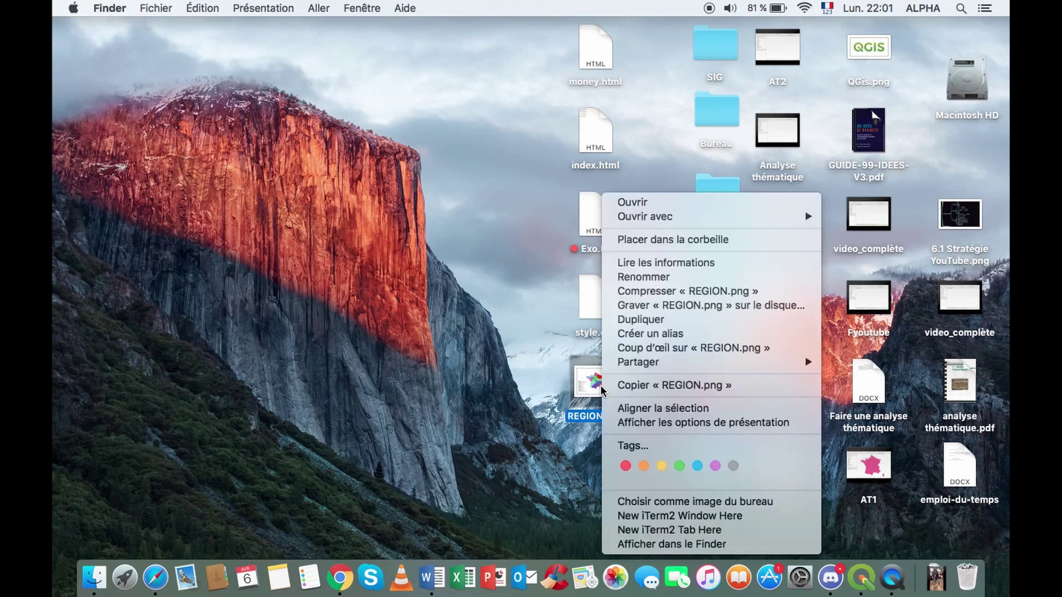
click(637, 202)
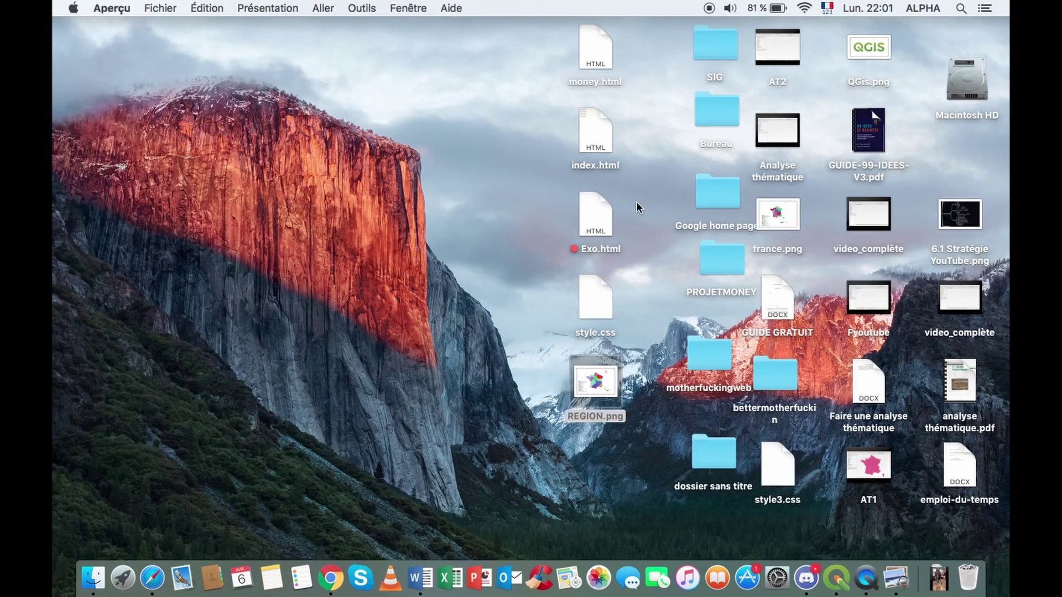